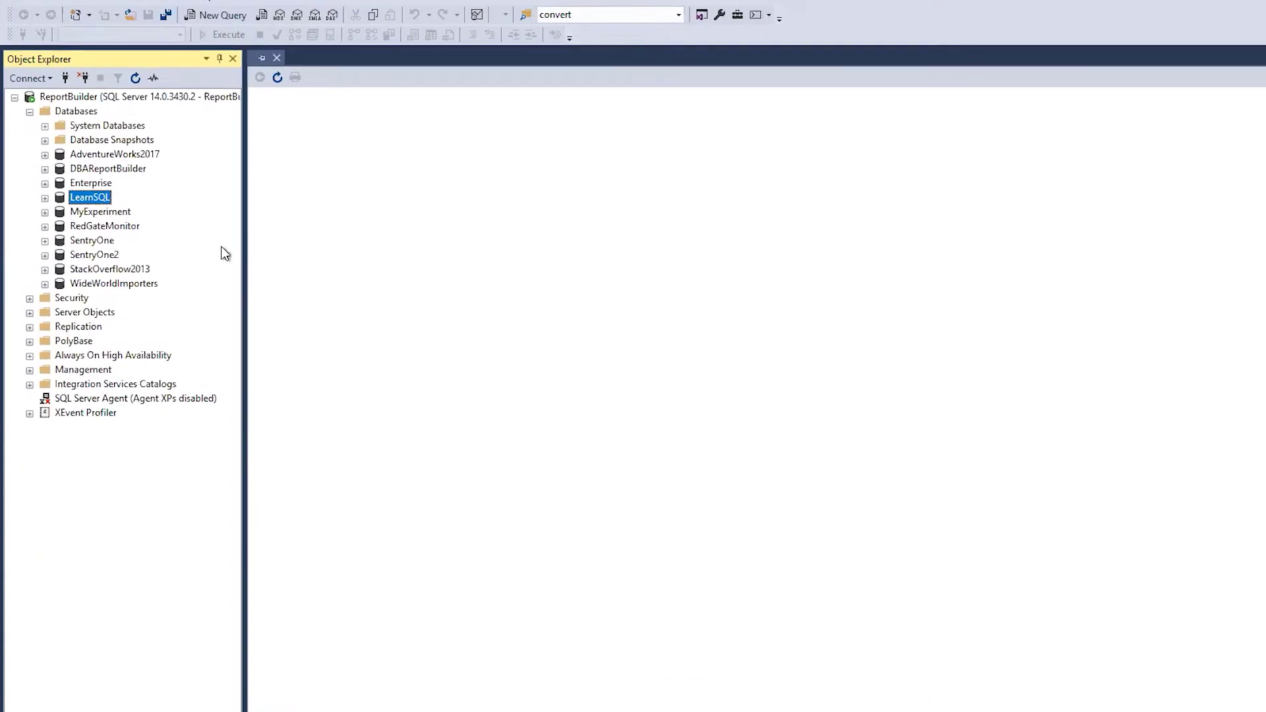
Open the Back Up Database dialog for LearnSQL via its Tasks > Back Up menu
right_click(104, 201)
mouse_move(141, 263)
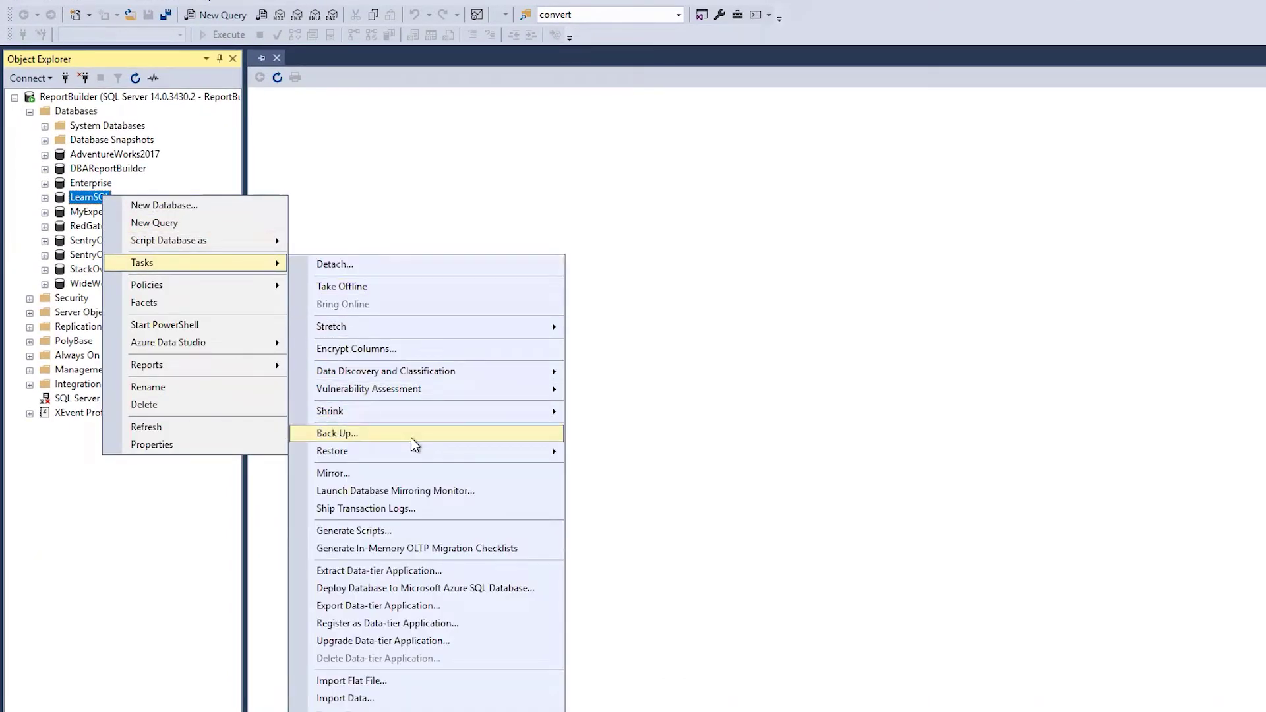
click(415, 439)
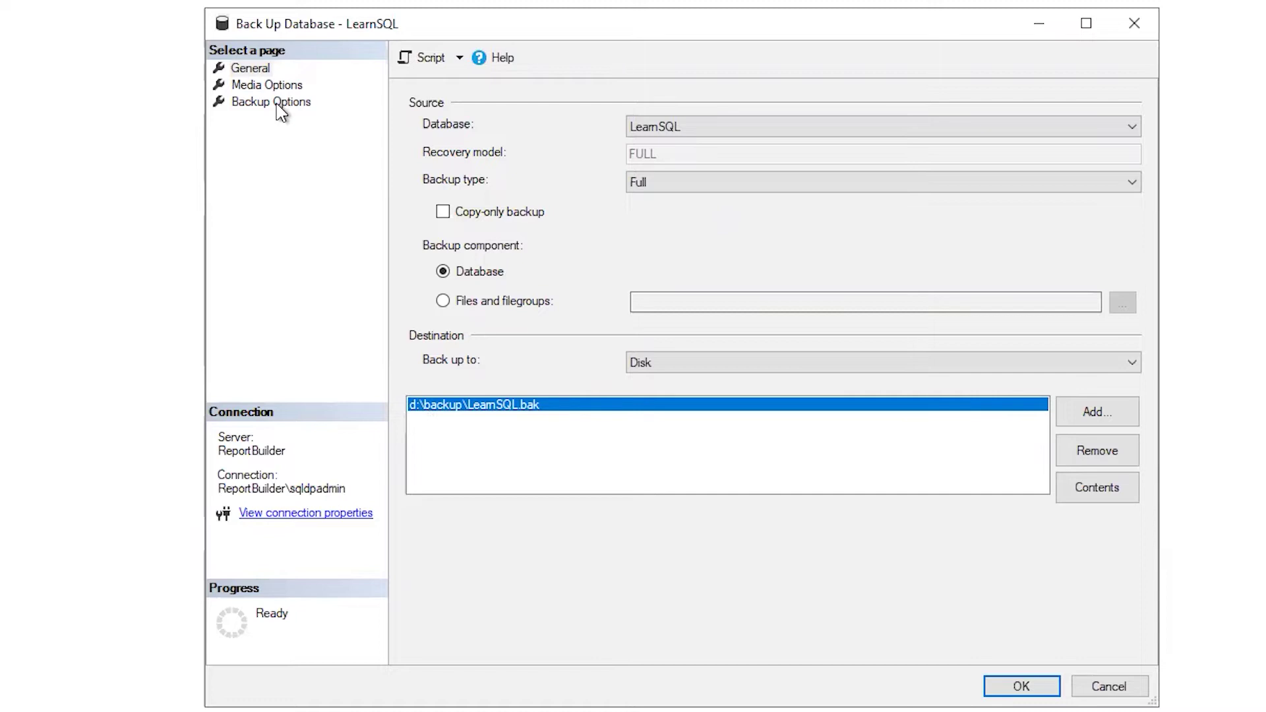
click(1096, 411)
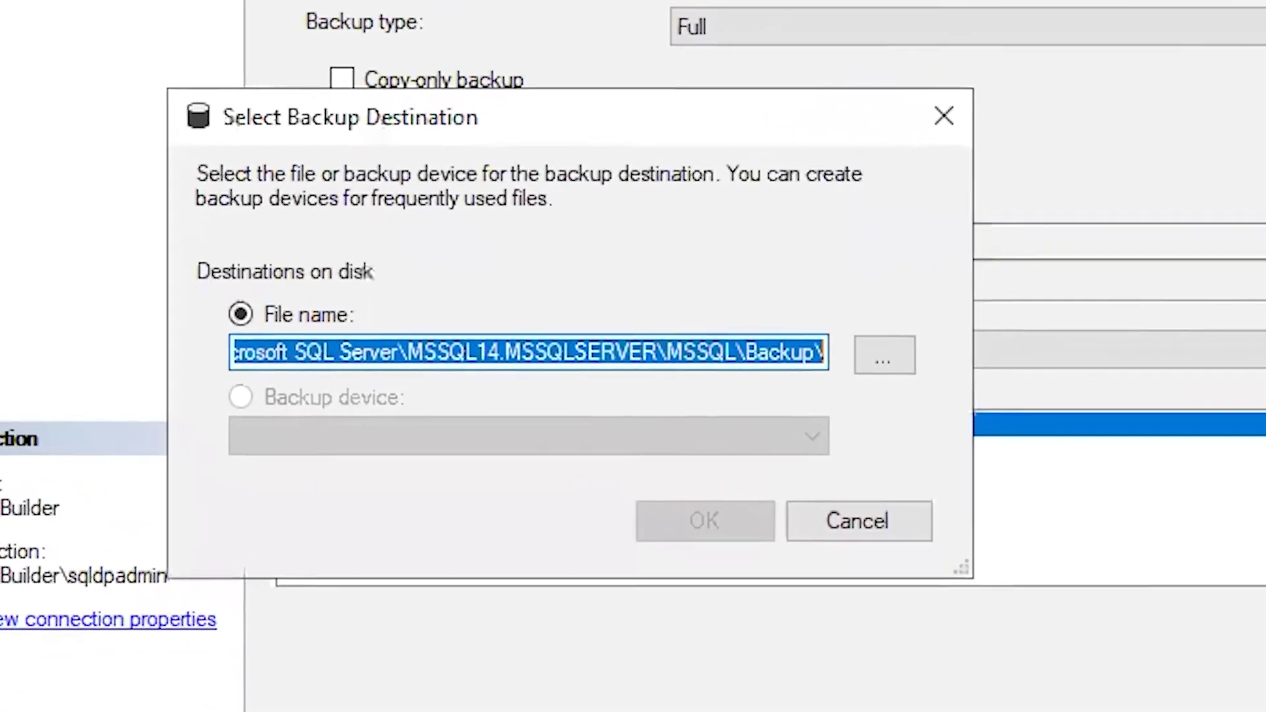
text(\\)
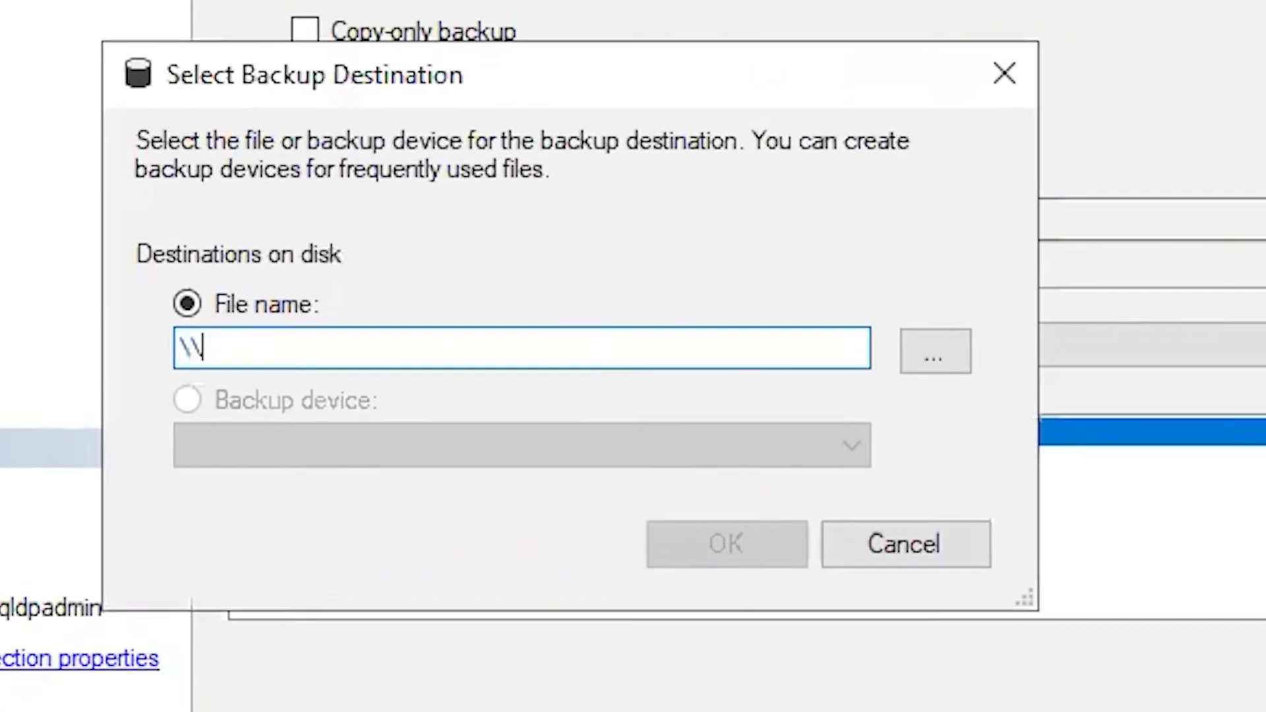
text(ser)
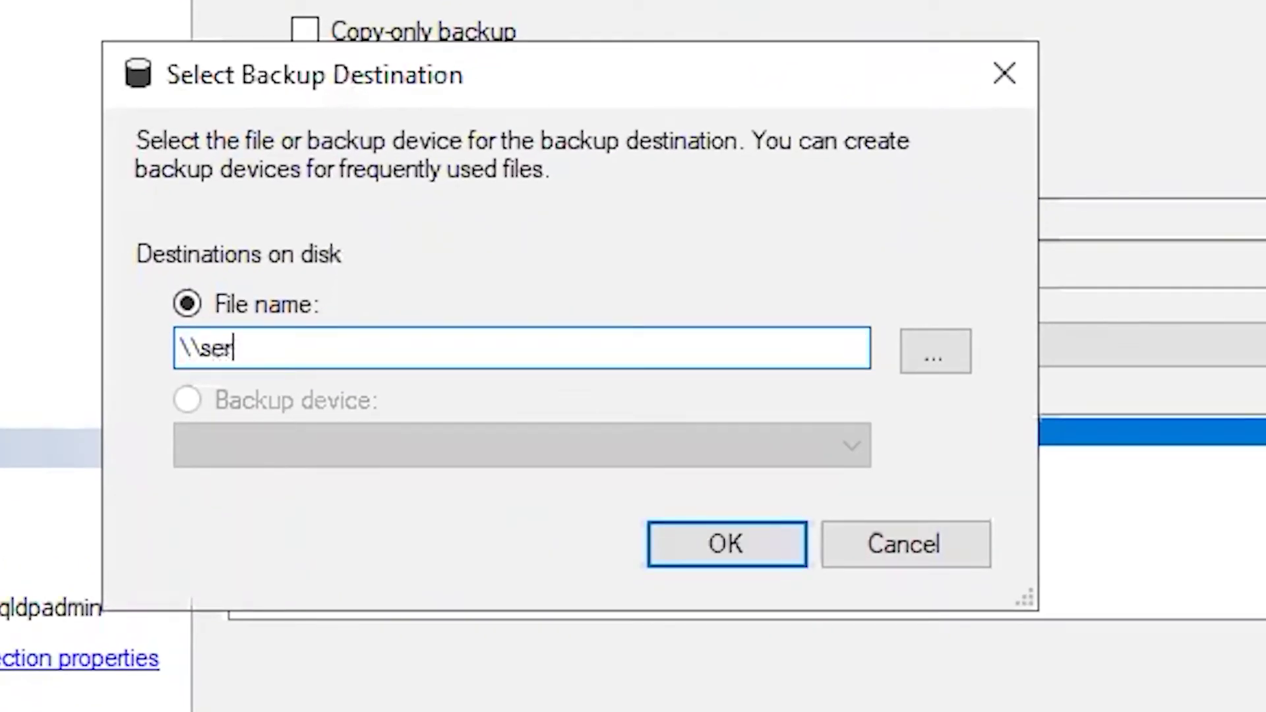
text(vernam)
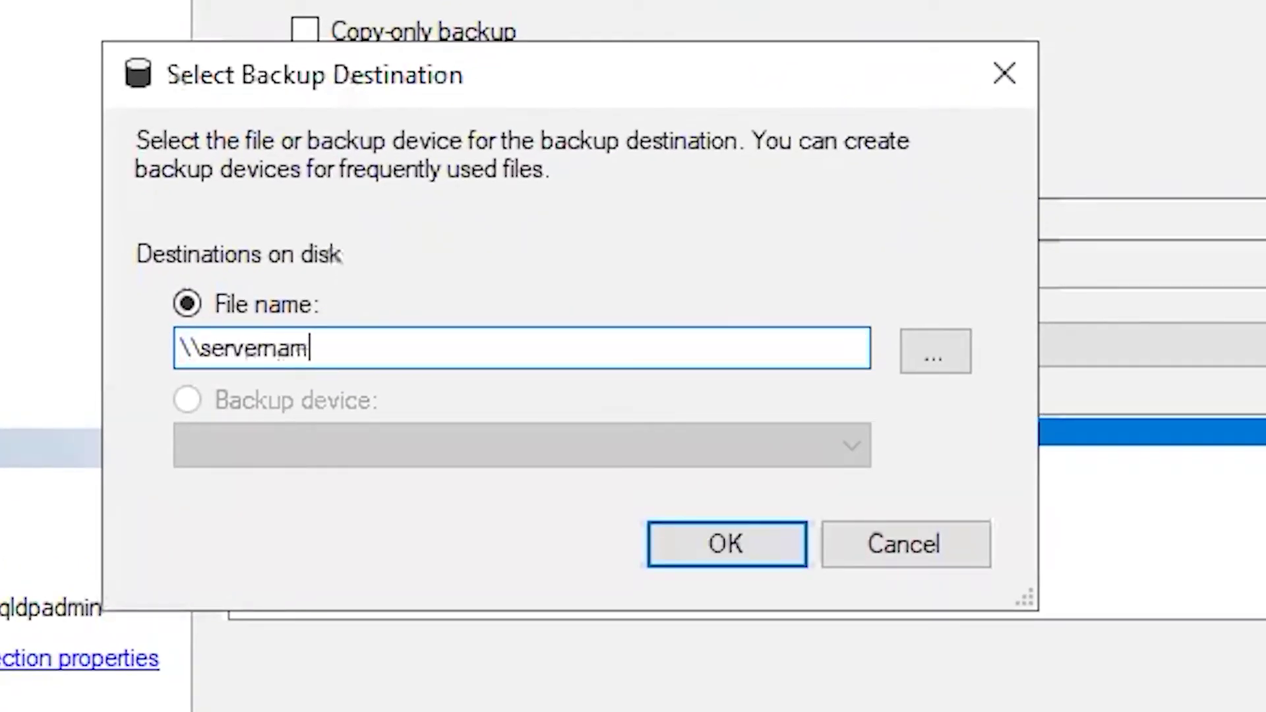
text(\)
key(BackSpace)
text(e\s)
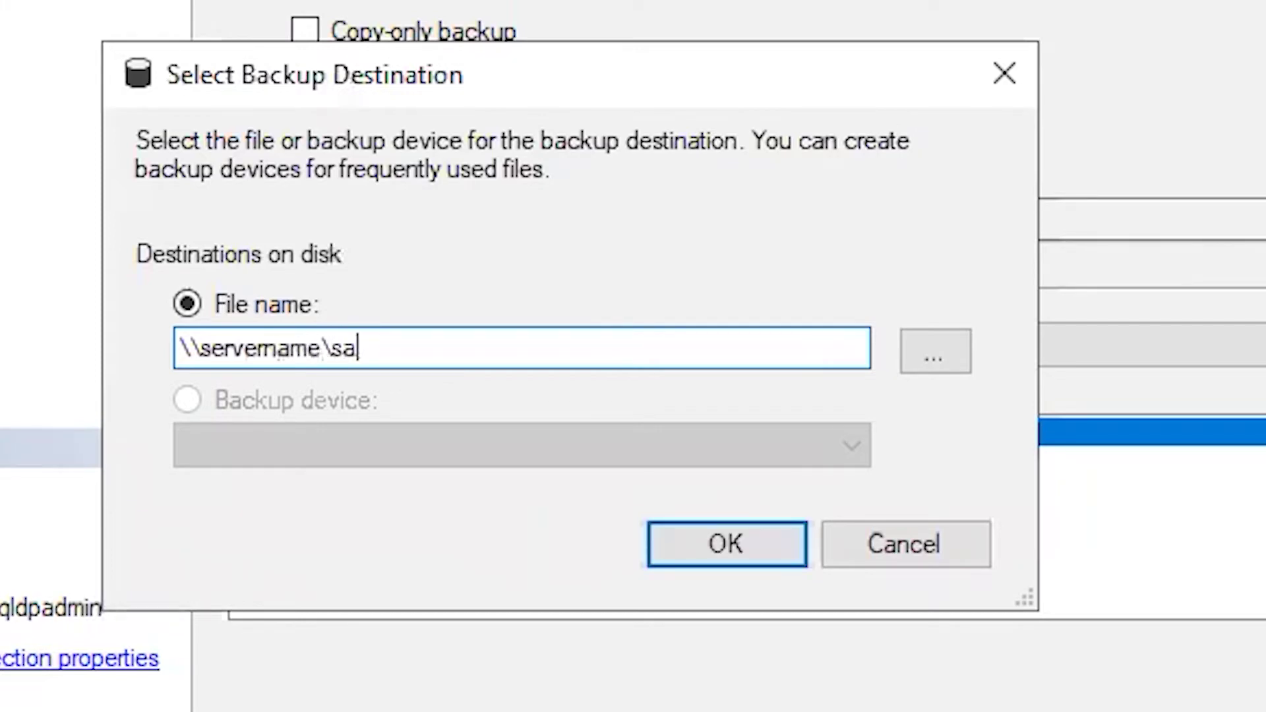
text(harename)
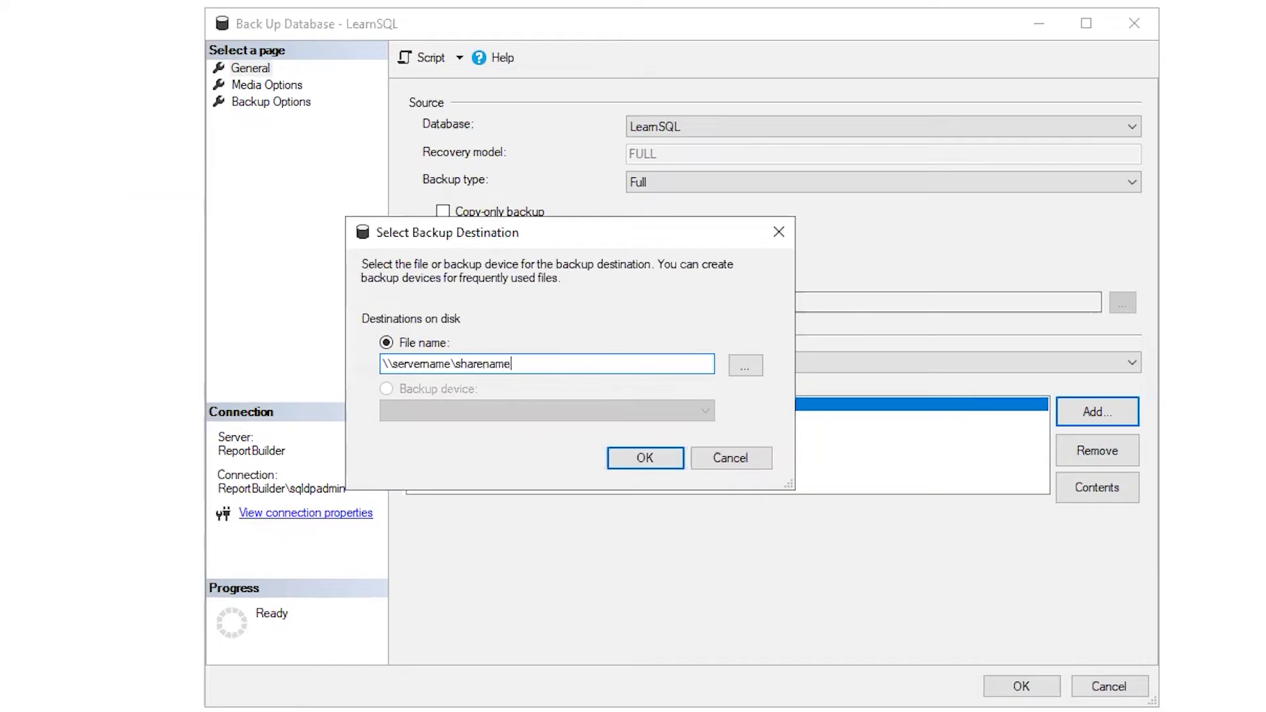
click(729, 458)
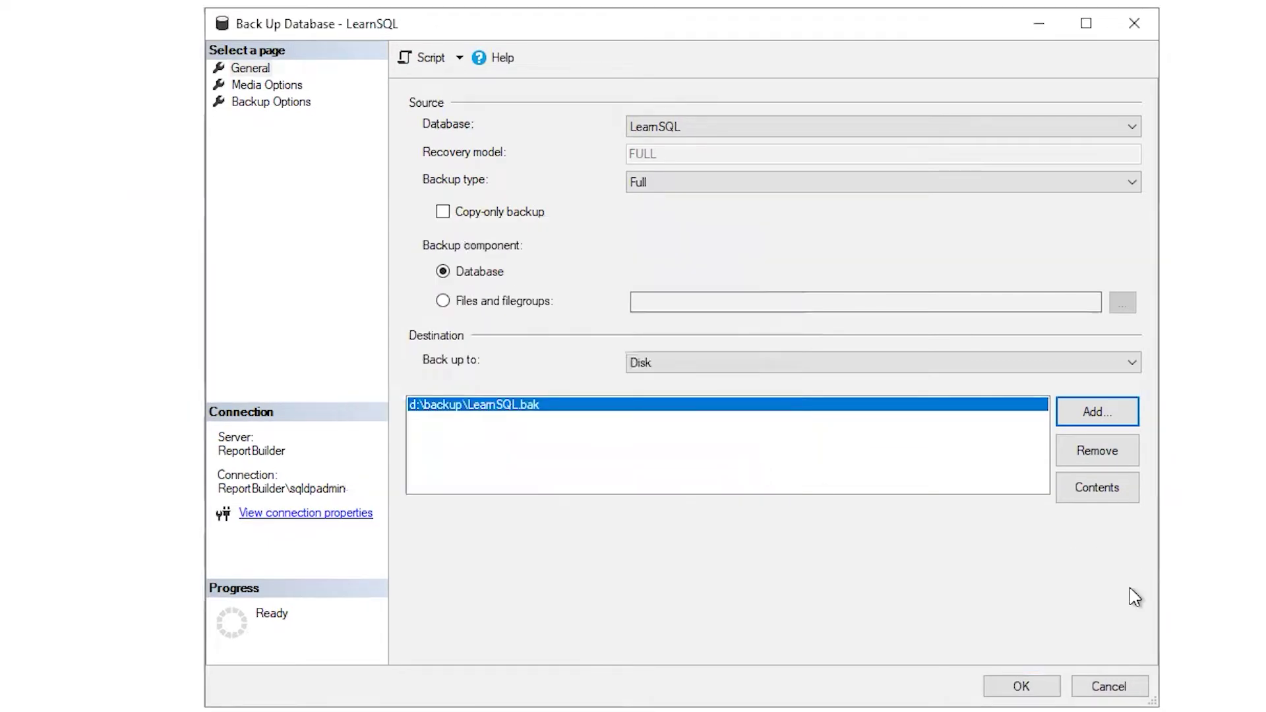
Run the full LearnSQL backup to d:\backup\LearnSQL.bak
click(1022, 687)
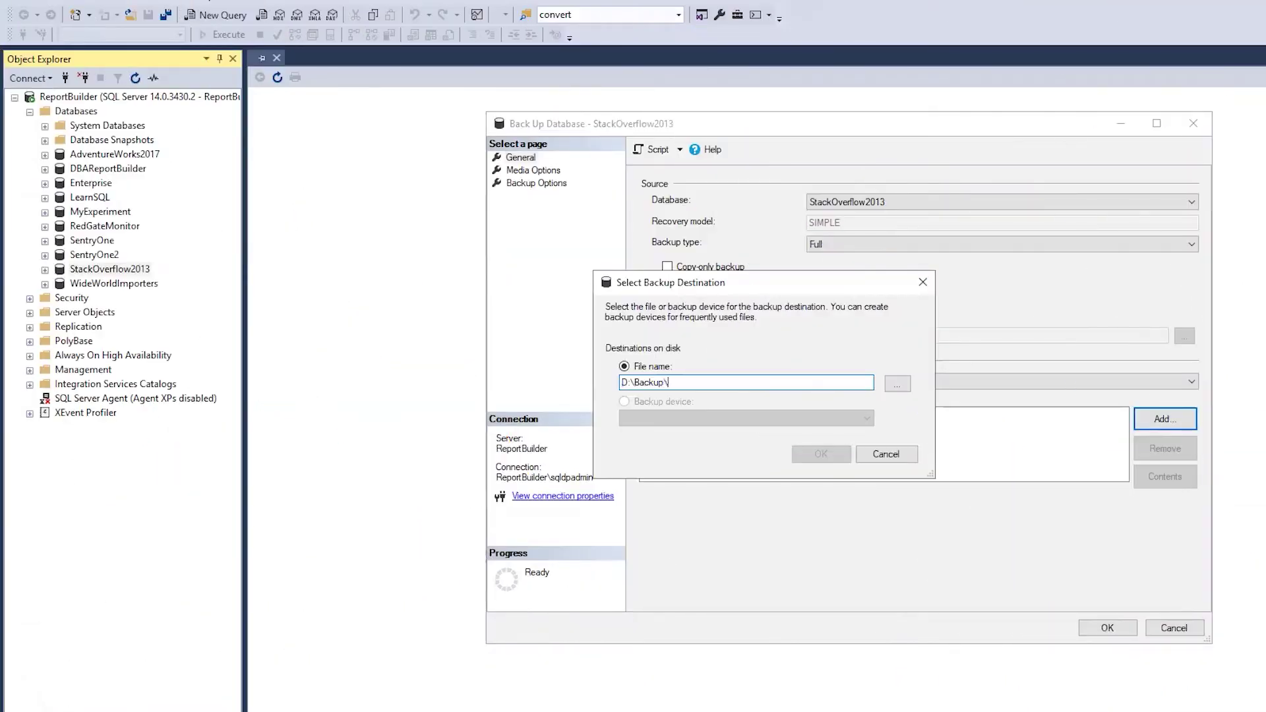
text(Stack.bak)
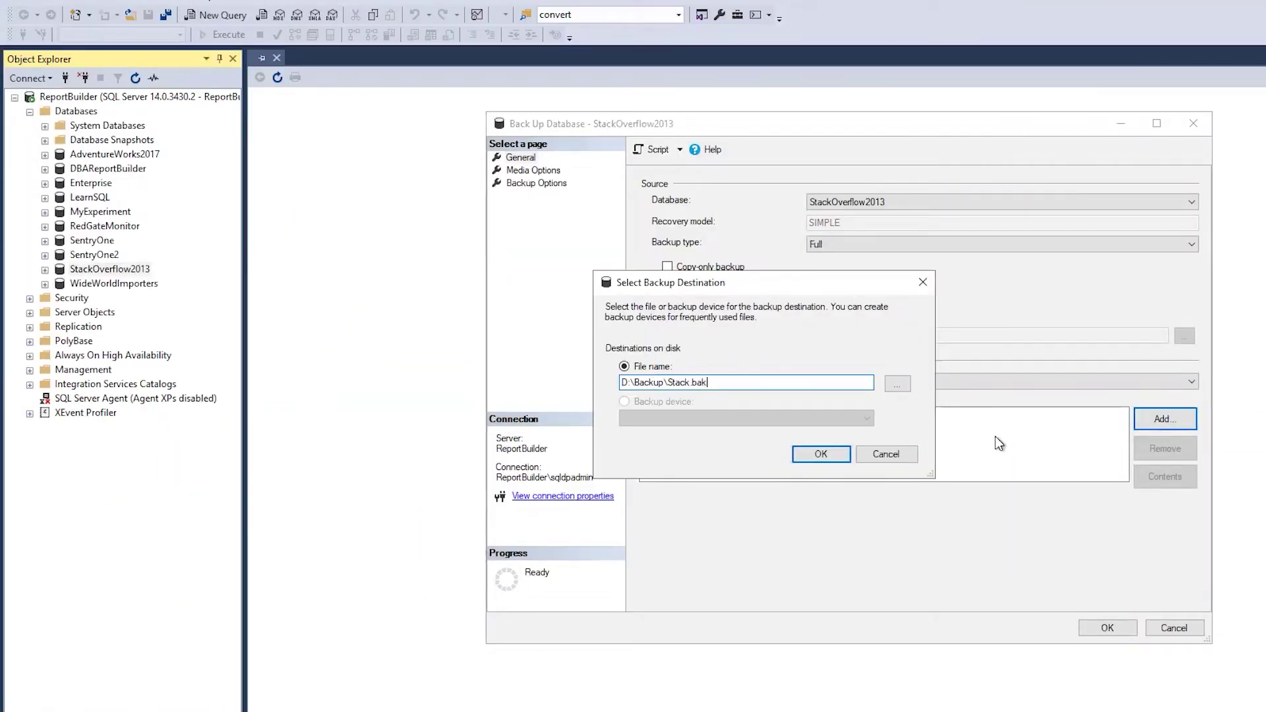
Run backups of StackOverflow2013 to D:\Backup\Stack.bak and LearnSQL to D:\test\Learnsql.bak
click(821, 454)
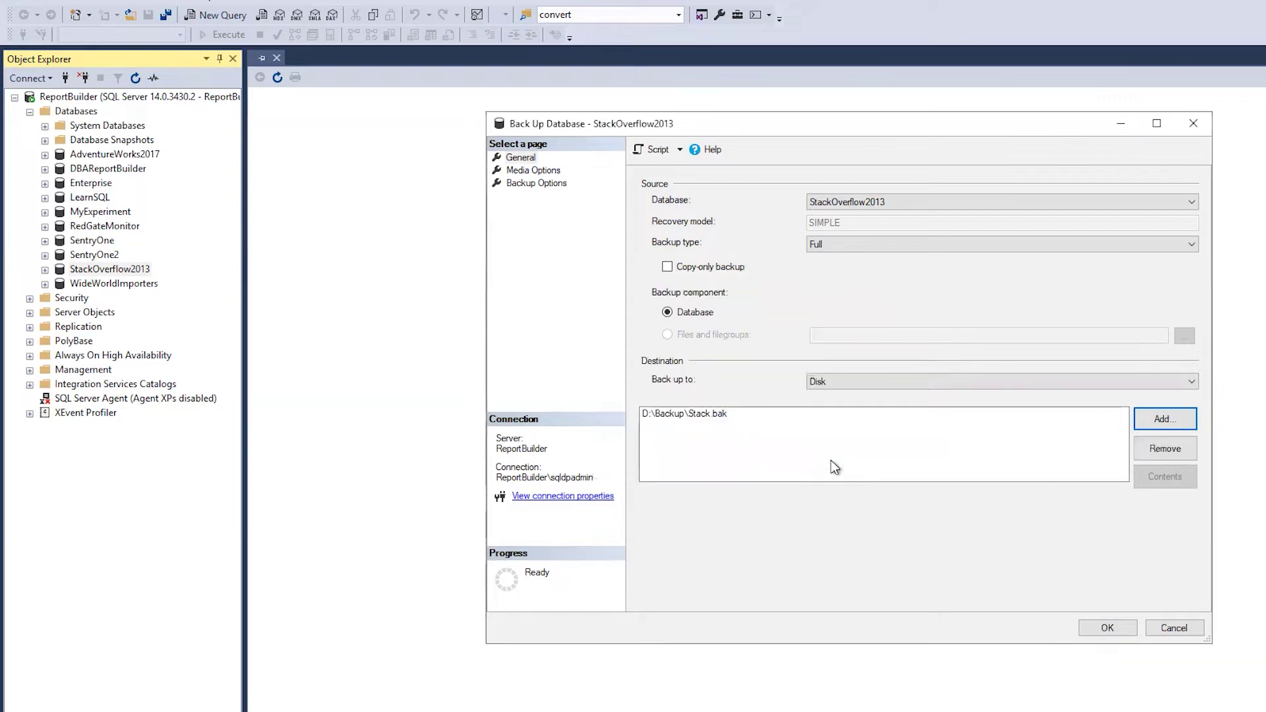
click(1096, 630)
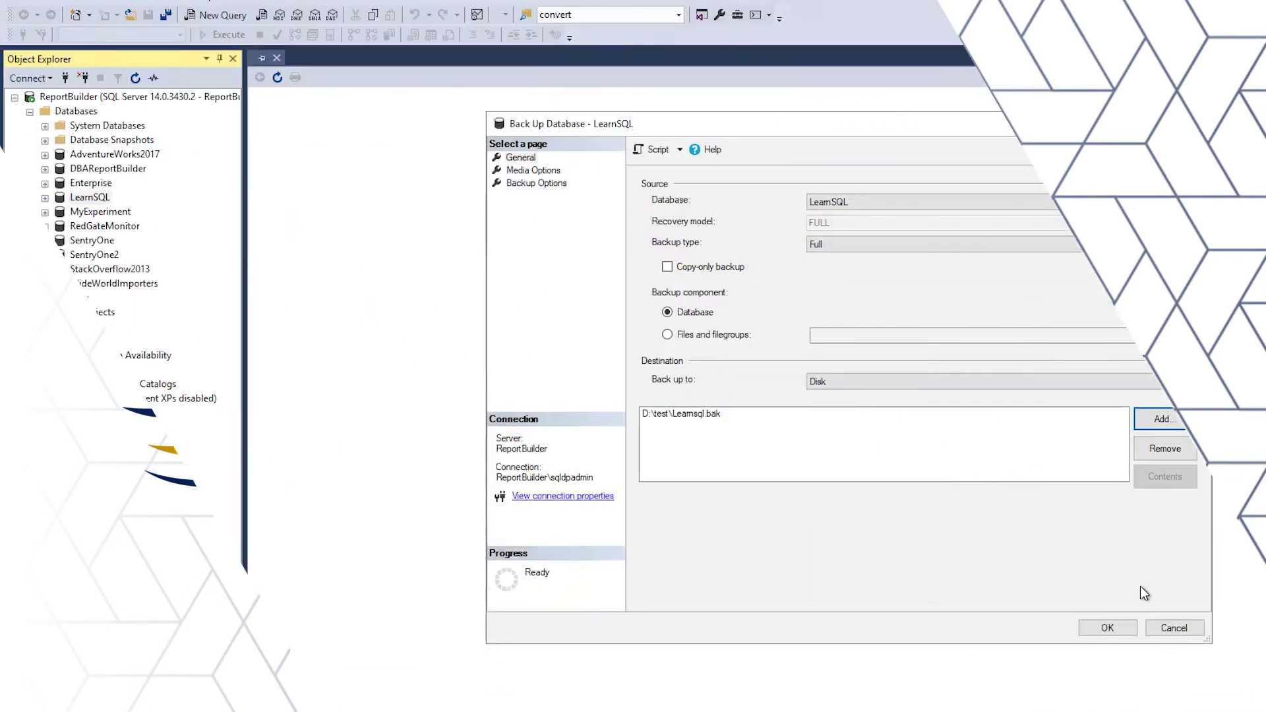
click(1113, 631)
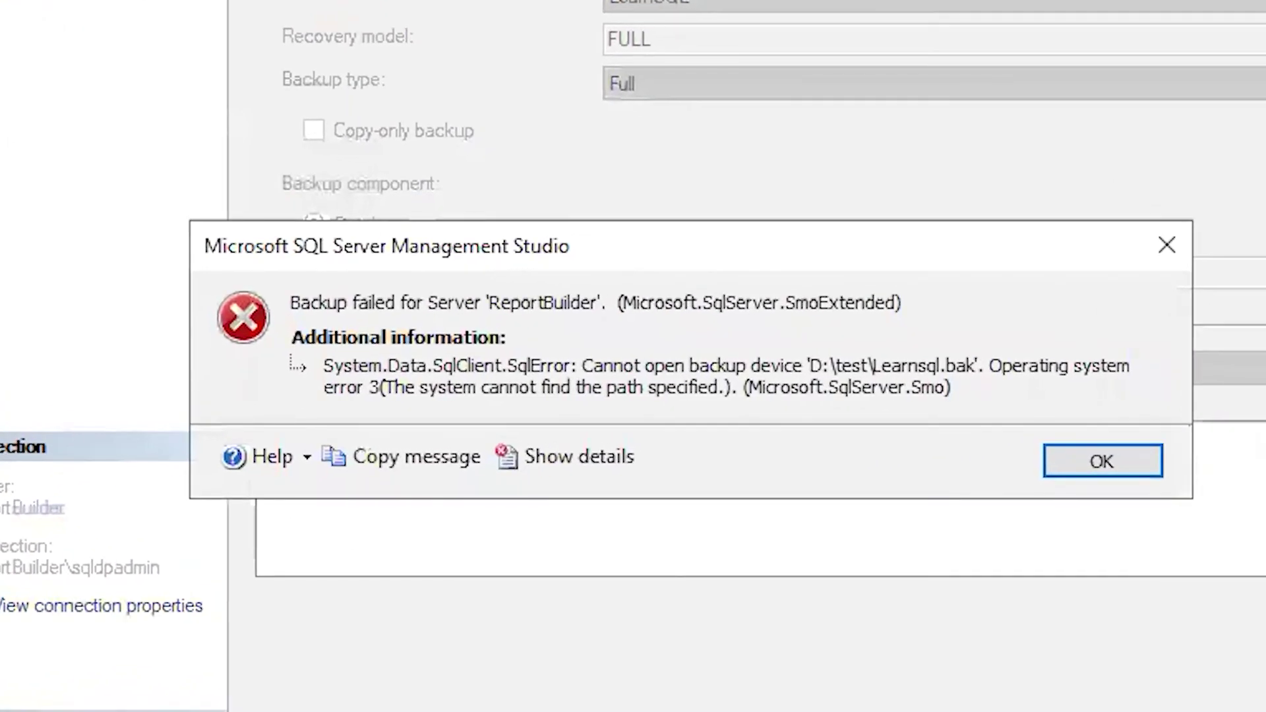